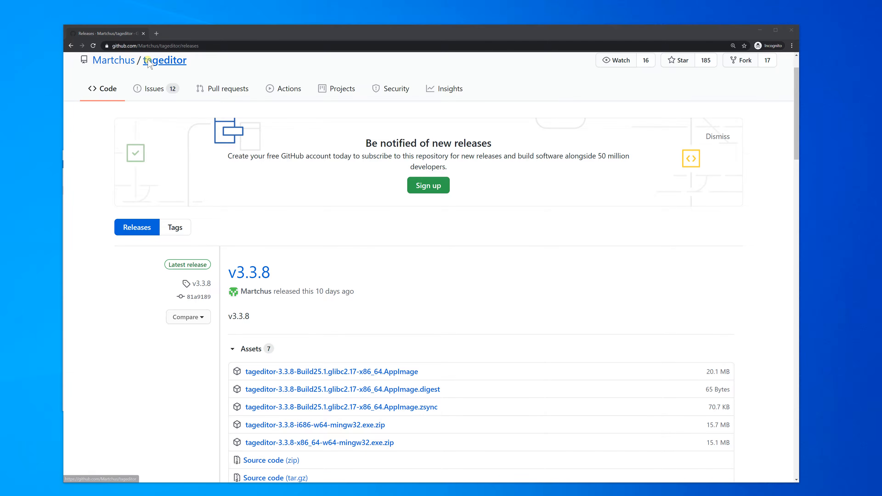
Download tageditor-3.3.8-x86_64-w64-mingw32.exe.zip from the GitHub releases page, place it on the desktop and close the browser
{"action": "left_click", "coordinate": [120, 46]}
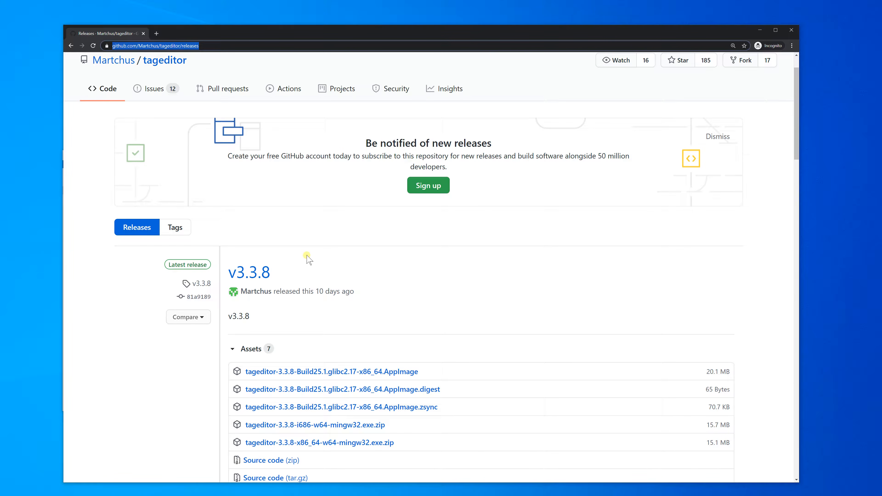
{"action": "scroll", "coordinate": [307, 258], "scroll_direction": "down", "scroll_amount": 1}
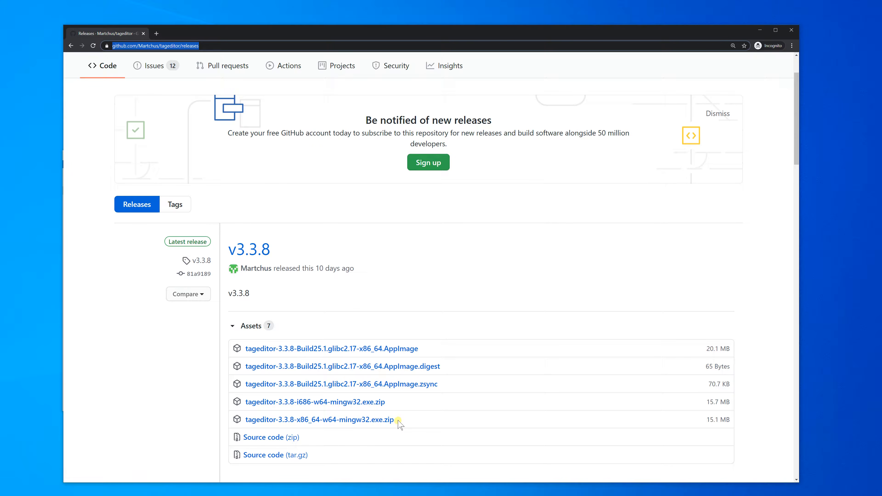
{"action": "left_click_drag", "start_coordinate": [399, 421], "coordinate": [240, 421]}
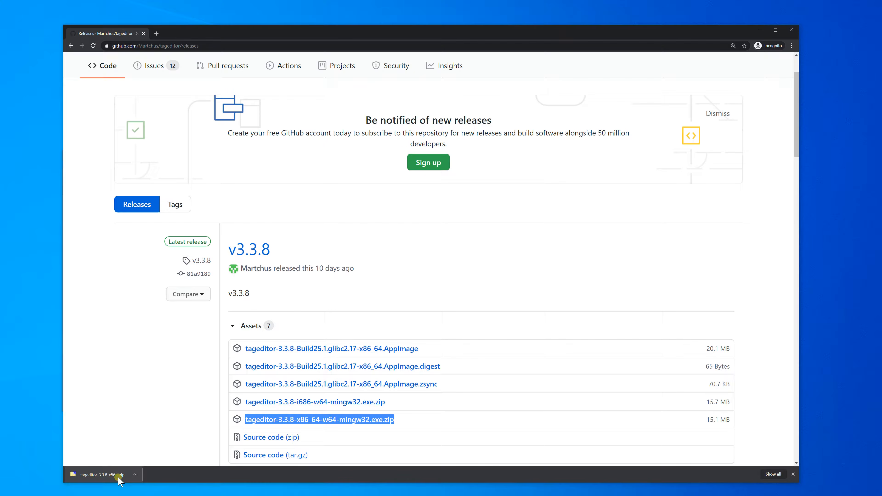
{"action": "left_click_drag", "start_coordinate": [118, 476], "coordinate": [63, 436]}
{"action": "left_click_drag", "start_coordinate": [34, 340], "coordinate": [34, 341]}
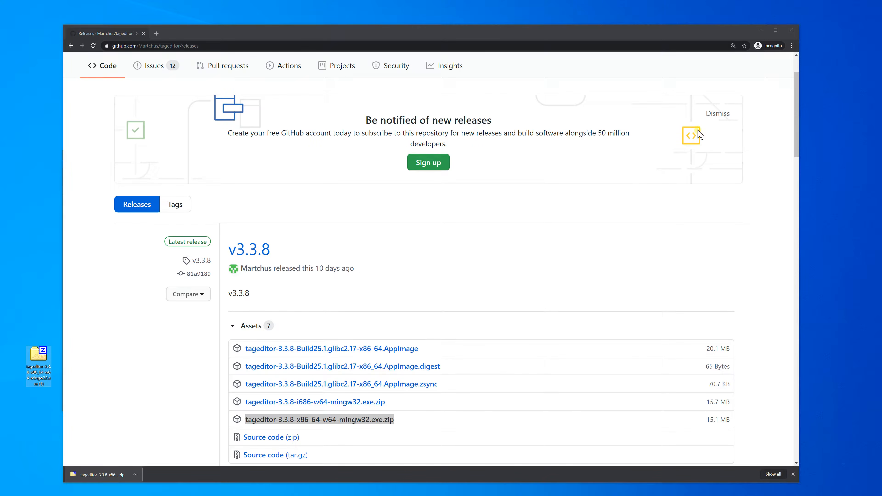
{"action": "left_click", "coordinate": [792, 31]}
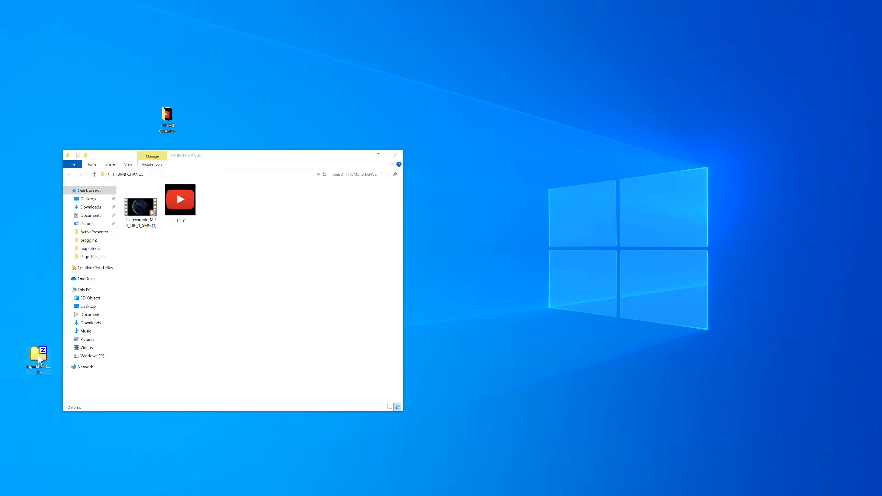
Move the downloaded tageditor archive into the THUMB CHANGE folder and extract it there with 7-Zip
{"action": "left_click_drag", "start_coordinate": [38, 361], "coordinate": [230, 206]}
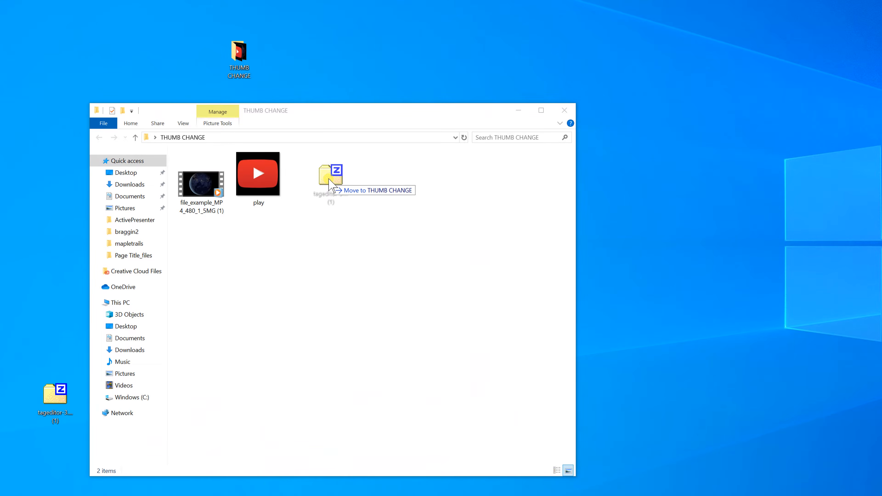
{"action": "left_click_drag", "start_coordinate": [330, 180], "coordinate": [332, 185]}
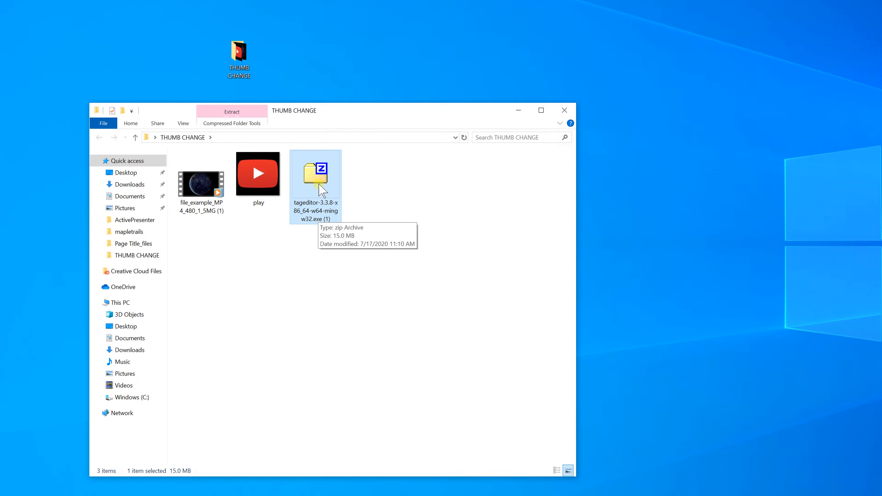
{"action": "right_click", "coordinate": [319, 184]}
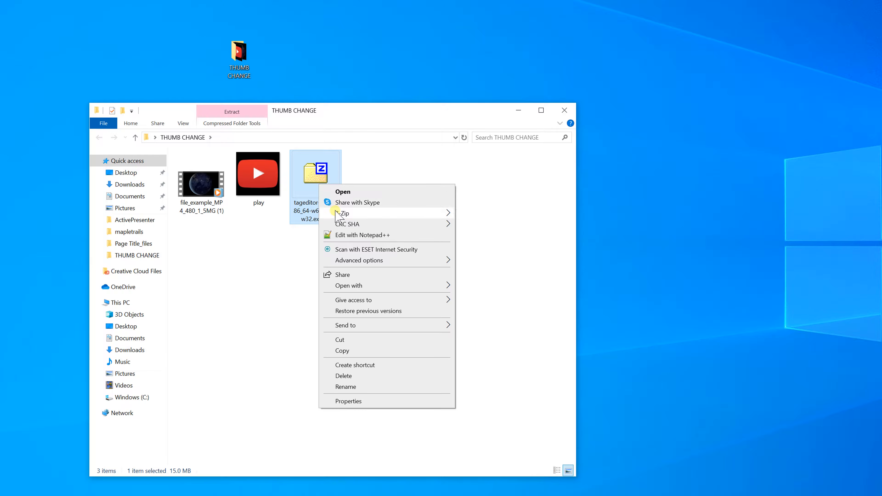
{"action": "mouse_move", "coordinate": [336, 212]}
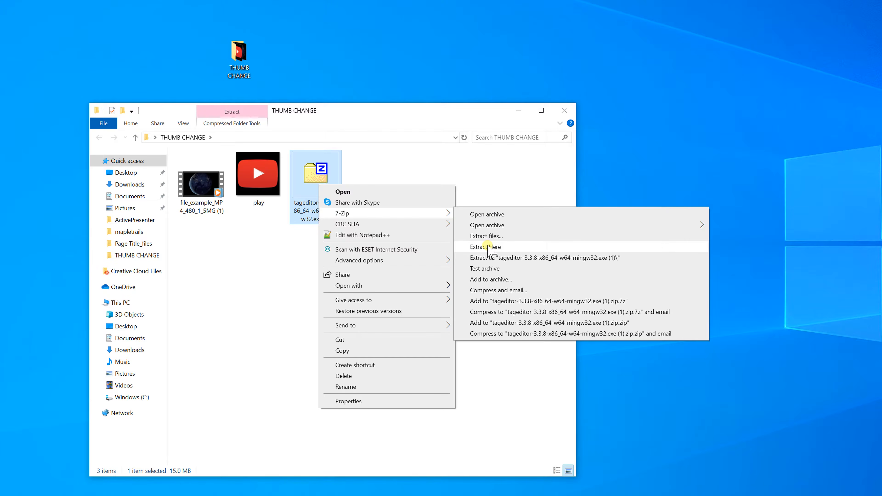
{"action": "left_click", "coordinate": [488, 246]}
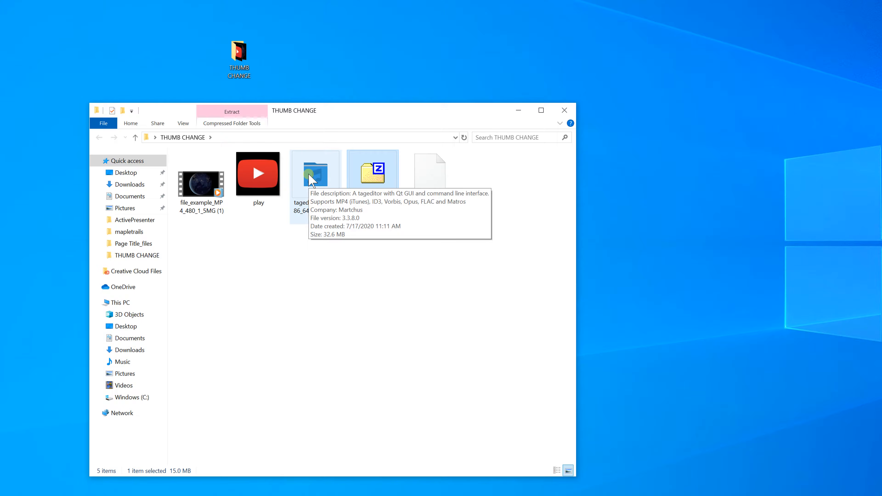
Launch the extracted Tag Editor and open file_example_MP4_480_1_5MG (1) from the THUMB CHANGE folder
{"action": "double_click", "coordinate": [317, 185]}
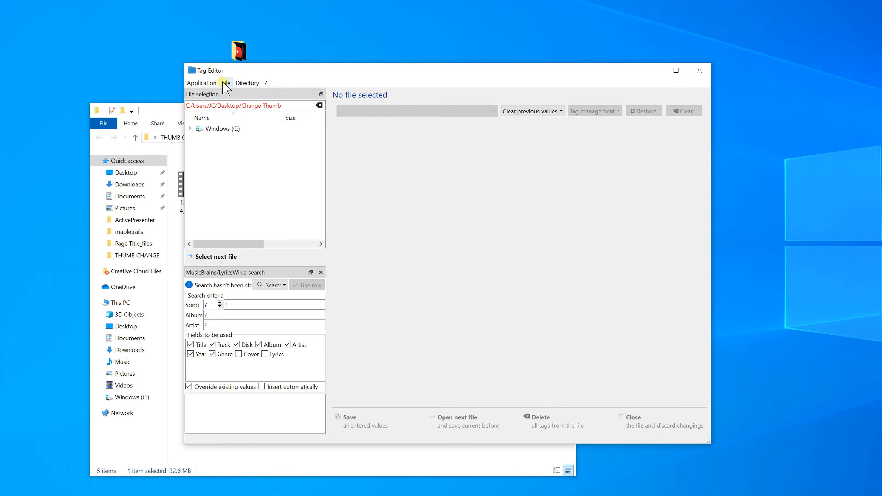
{"action": "left_click", "coordinate": [226, 84]}
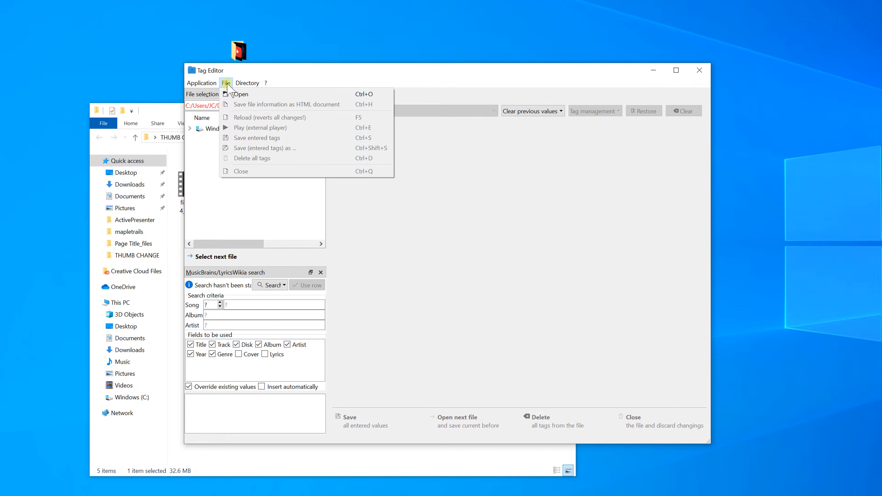
{"action": "left_click", "coordinate": [233, 94]}
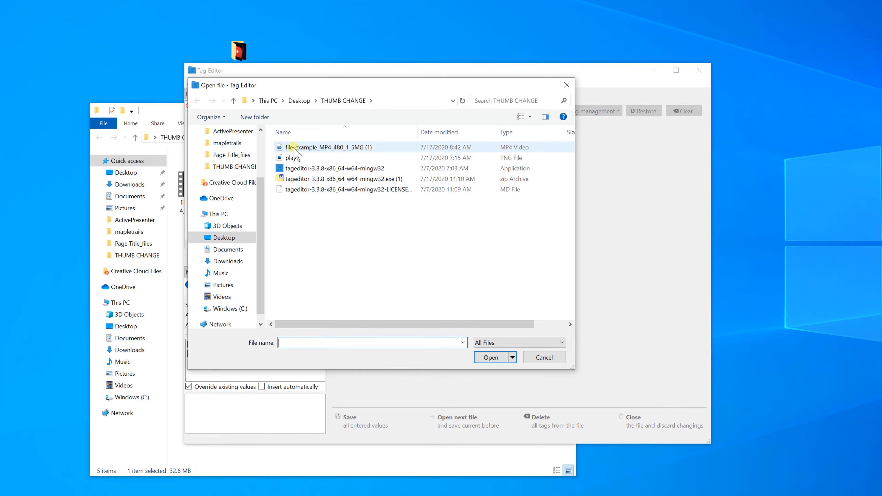
{"action": "left_click", "coordinate": [292, 148]}
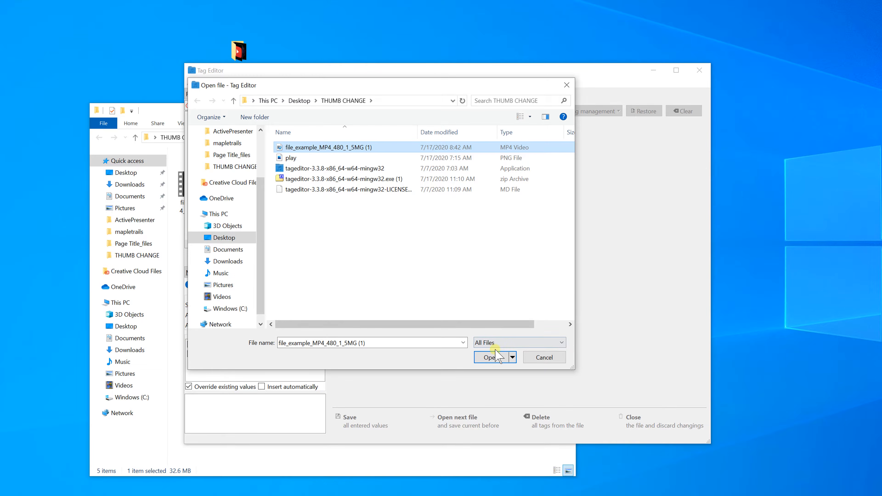
{"action": "left_click", "coordinate": [495, 357]}
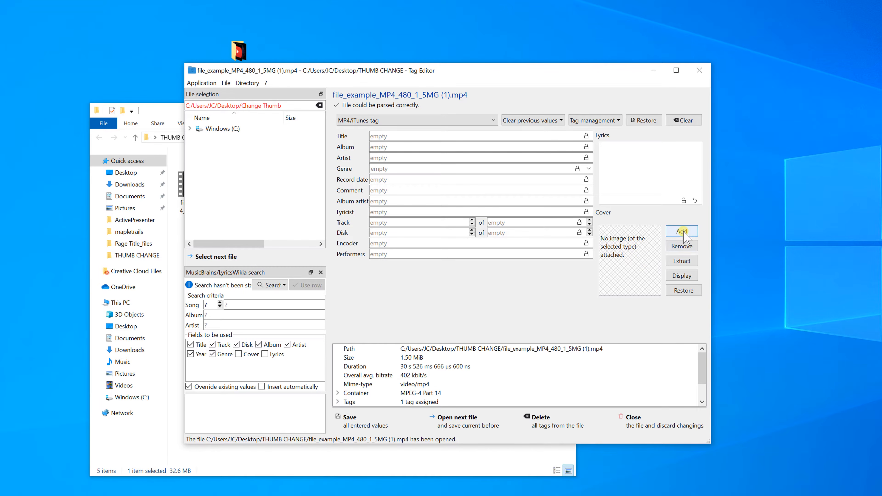
Add the play PNG image as the video's cover with MIME type image/png and save the tags
{"action": "left_click", "coordinate": [682, 231]}
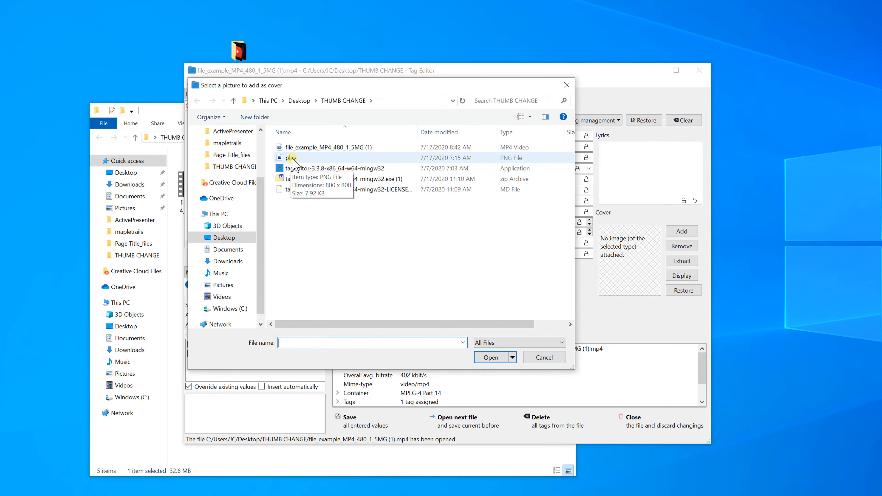
{"action": "left_click", "coordinate": [292, 159]}
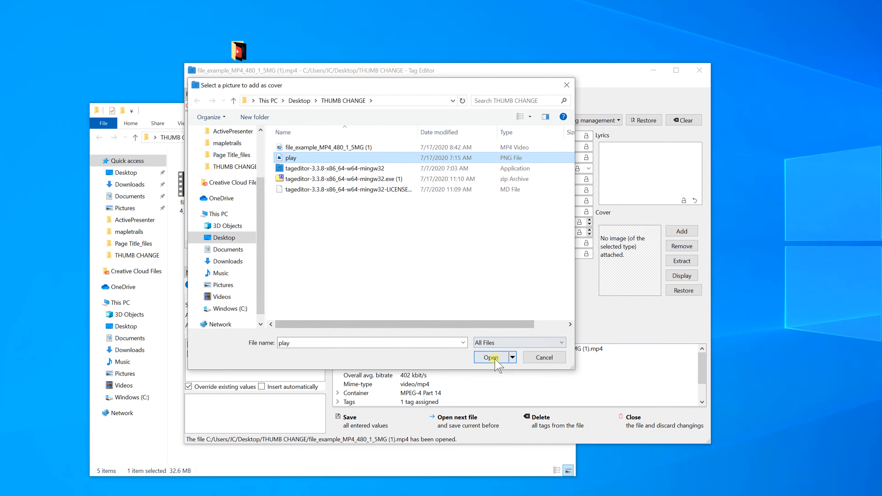
{"action": "left_click", "coordinate": [492, 357]}
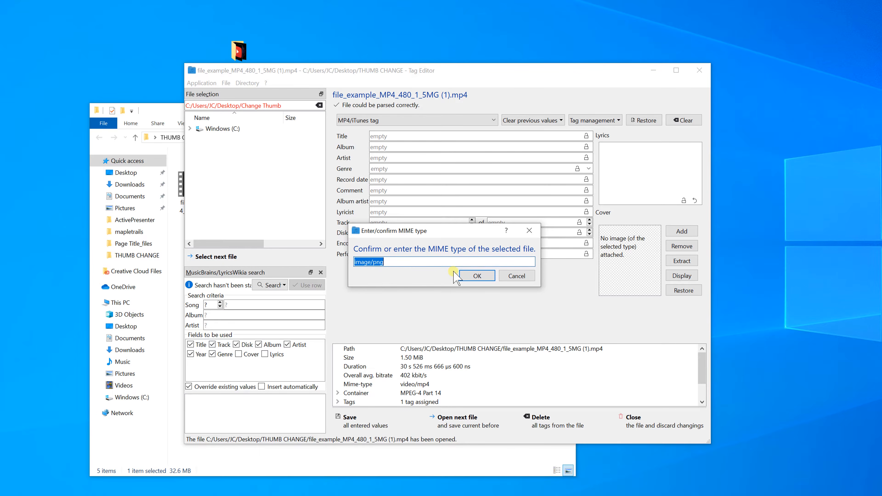
{"action": "left_click", "coordinate": [478, 276]}
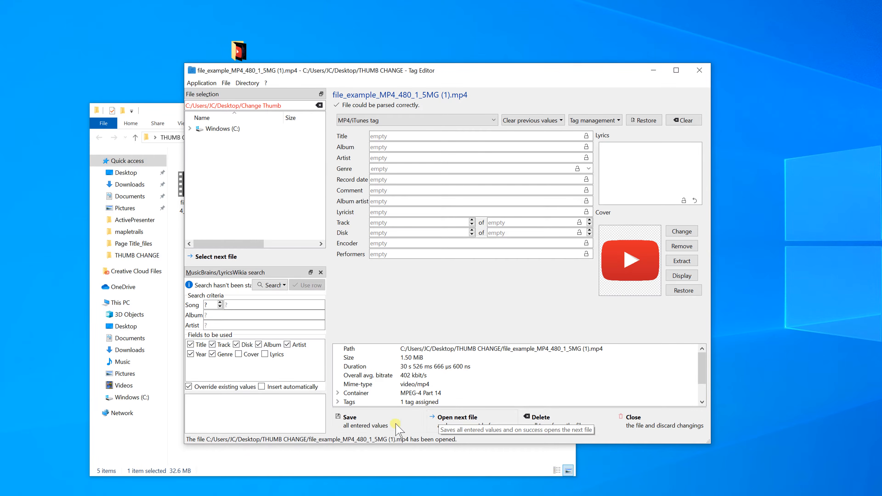
{"action": "left_click", "coordinate": [357, 429]}
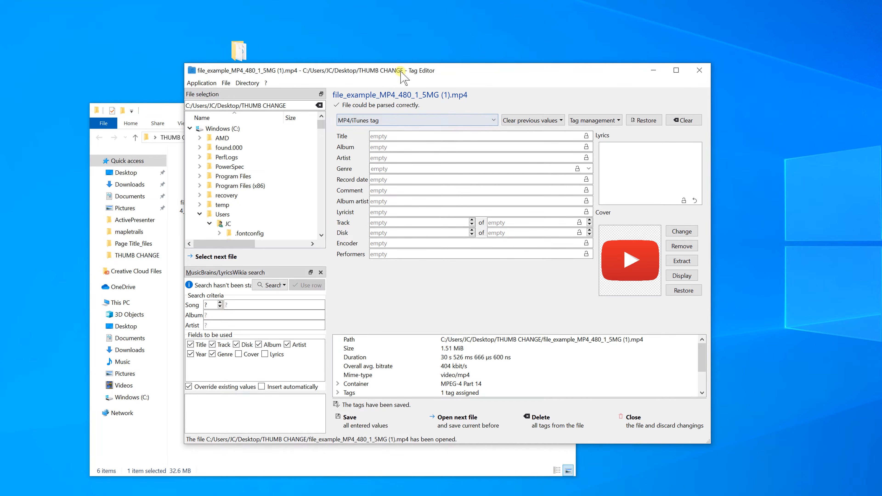
Move Tag Editor aside, close the video file in it and refresh the THUMB CHANGE folder to update the thumbnail
{"action": "left_click_drag", "start_coordinate": [400, 77], "coordinate": [812, 19]}
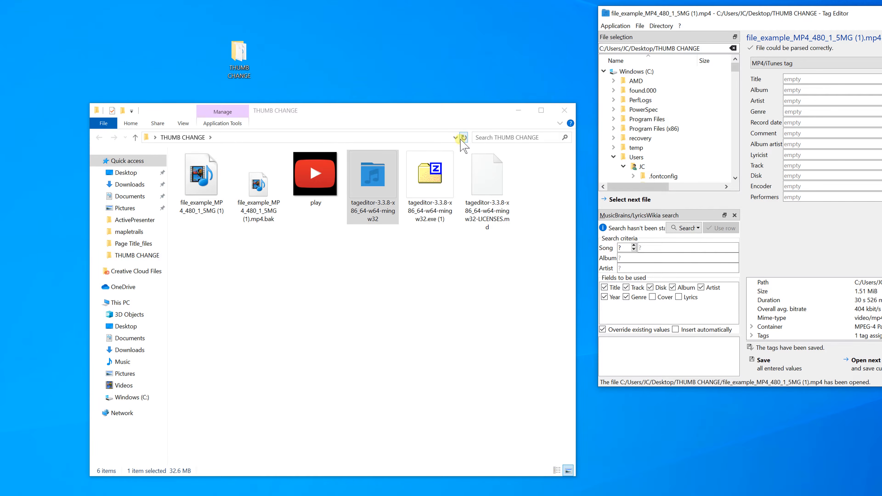
{"action": "left_click", "coordinate": [464, 137]}
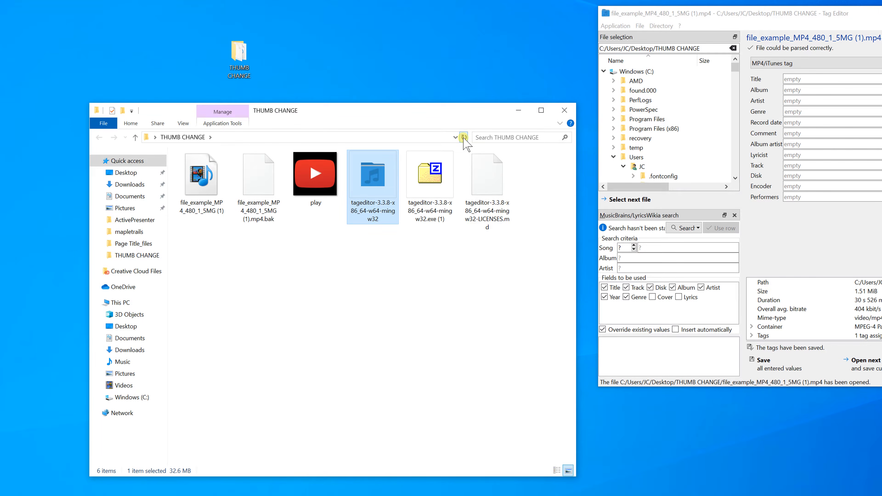
{"action": "left_click", "coordinate": [463, 135]}
{"action": "left_click", "coordinate": [881, 365]}
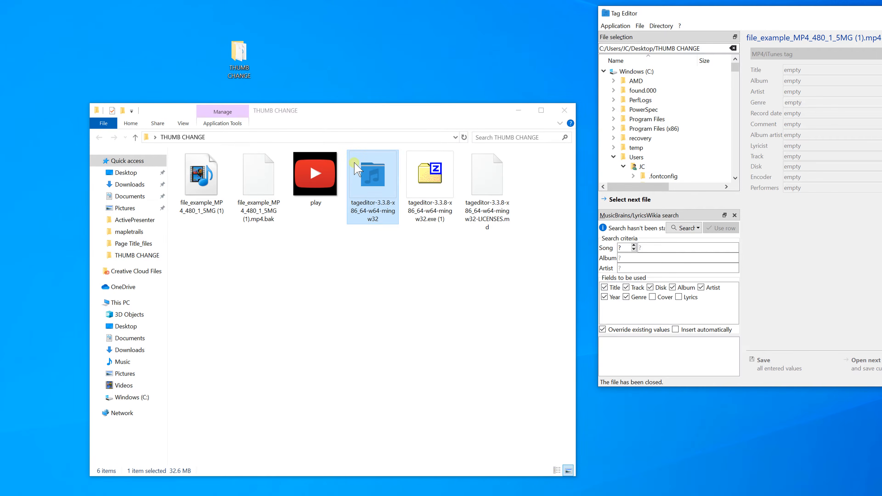
{"action": "left_click", "coordinate": [464, 137]}
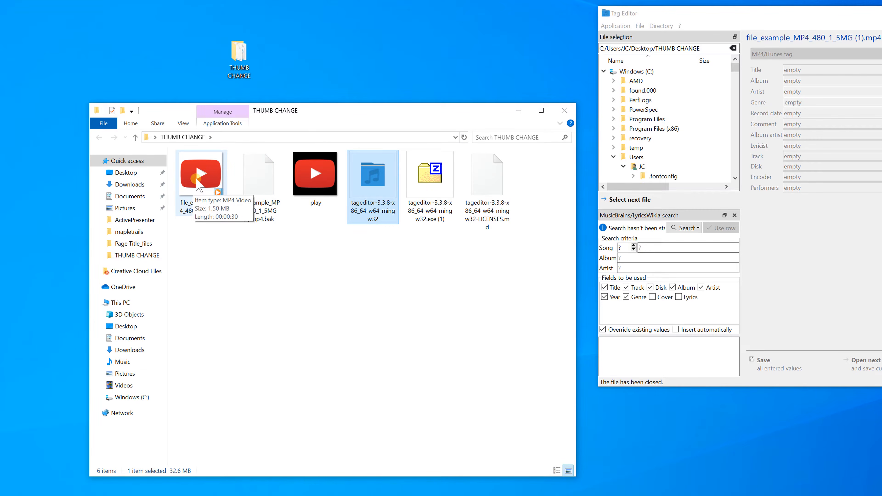
{"action": "left_click_drag", "start_coordinate": [817, 19], "coordinate": [407, 28]}
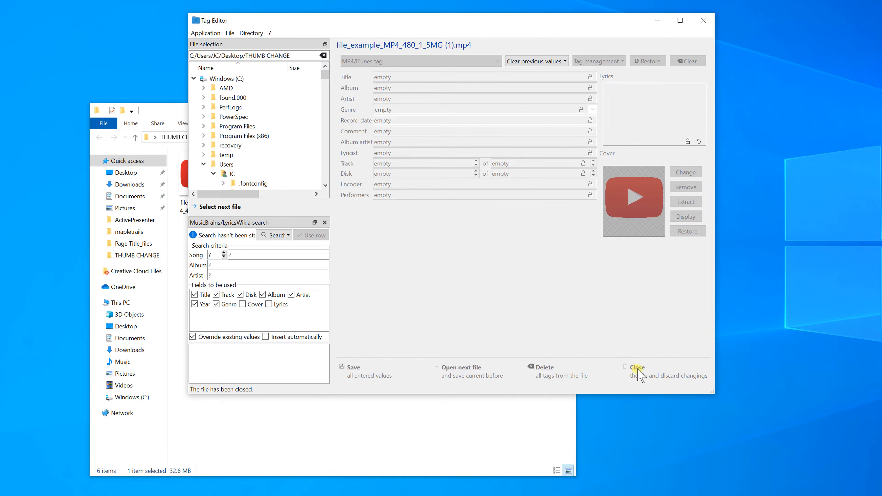
{"action": "left_click_drag", "start_coordinate": [526, 23], "coordinate": [881, 37]}
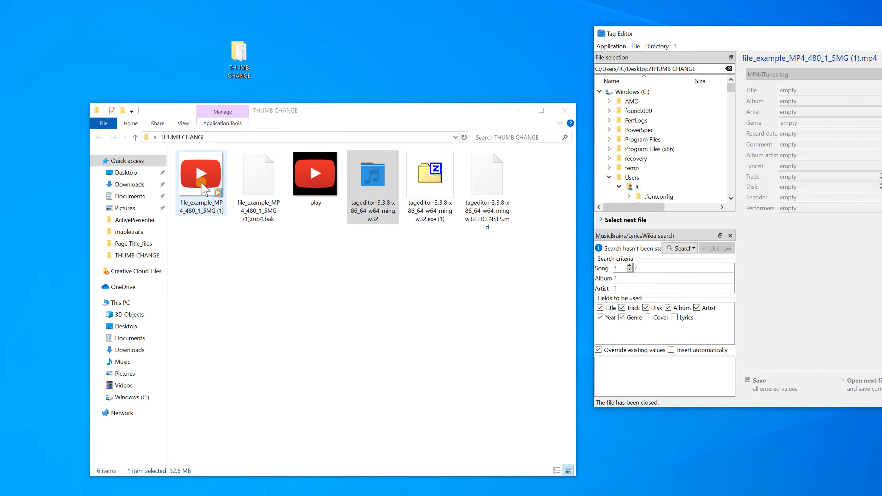
Delete the backup file file_example_MP4_480_1_5MG (1).mp4.bak from the THUMB CHANGE folder
{"action": "left_click", "coordinate": [262, 187]}
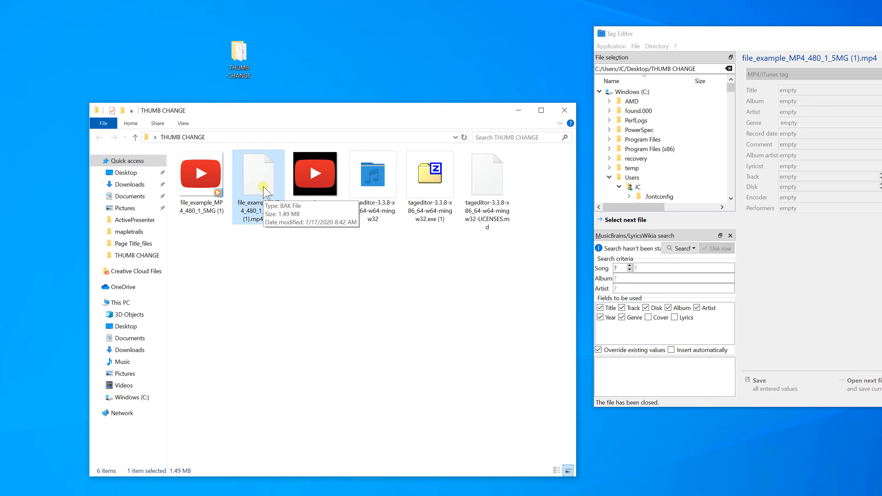
{"action": "right_click", "coordinate": [263, 187]}
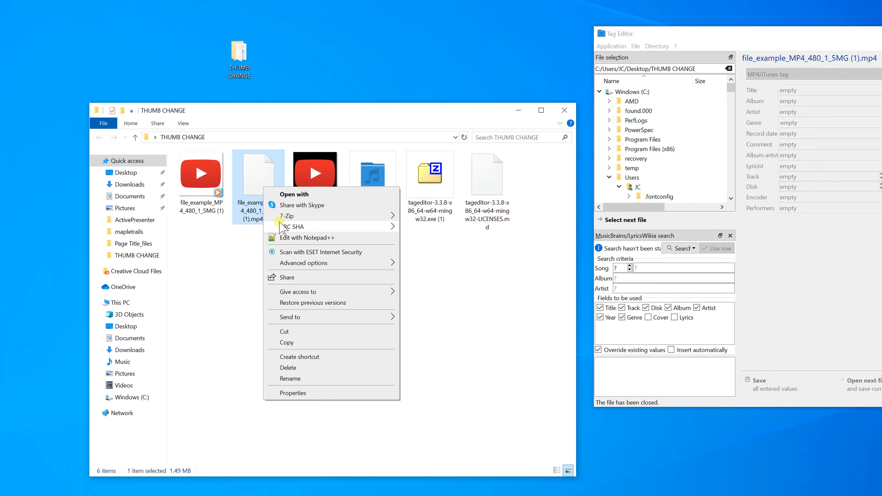
{"action": "left_click", "coordinate": [295, 368]}
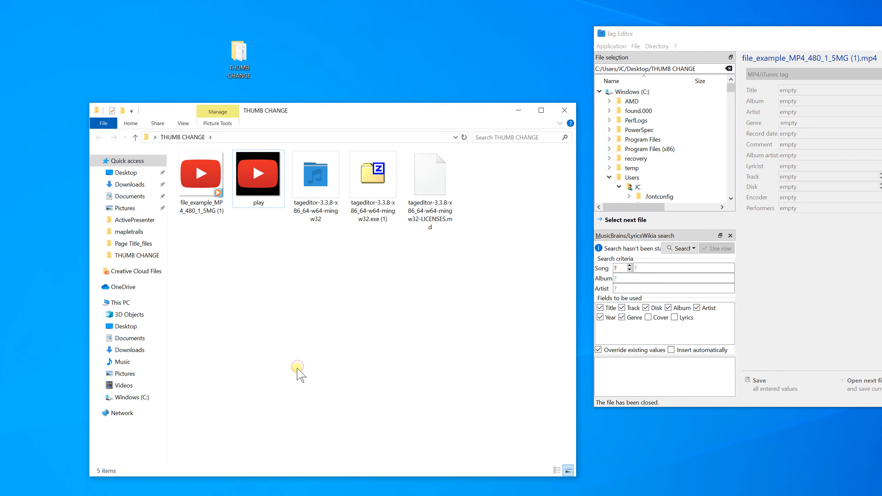